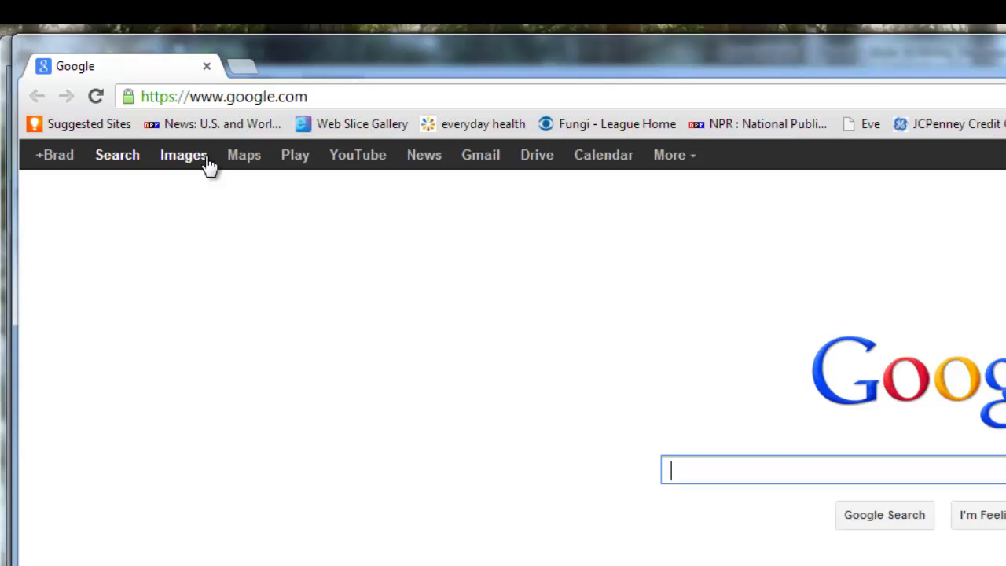
Search Google Images for 'ravens logo large jpg'
{"action": "left_click", "coordinate": [186, 160]}
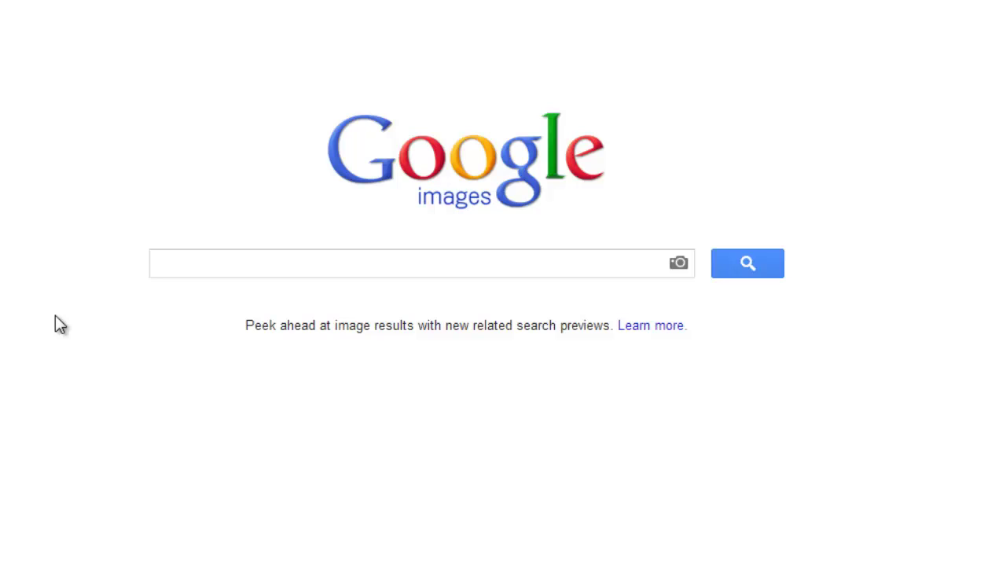
{"action": "type", "text": "r"}
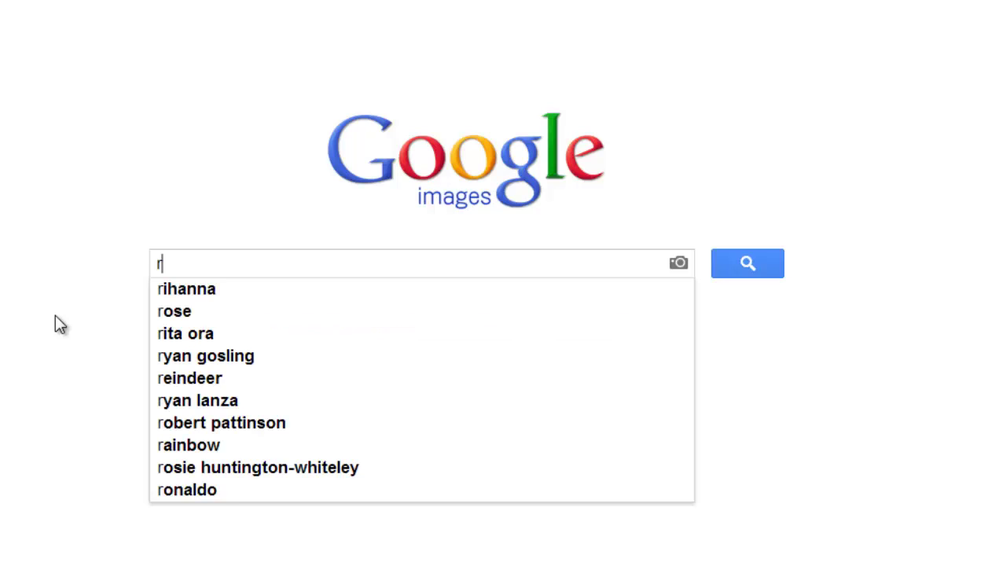
{"action": "type", "text": "aven"}
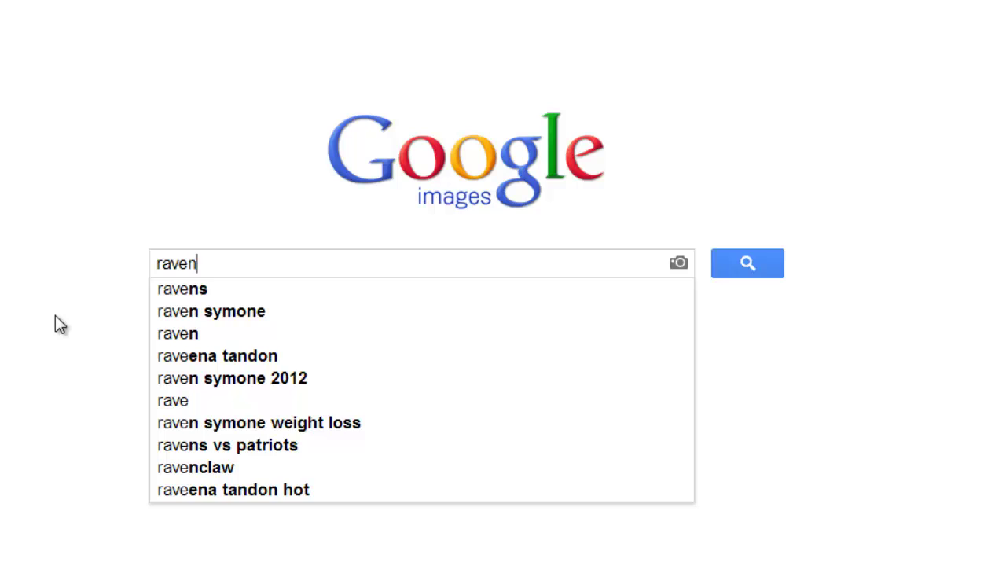
{"action": "type", "text": "s log"}
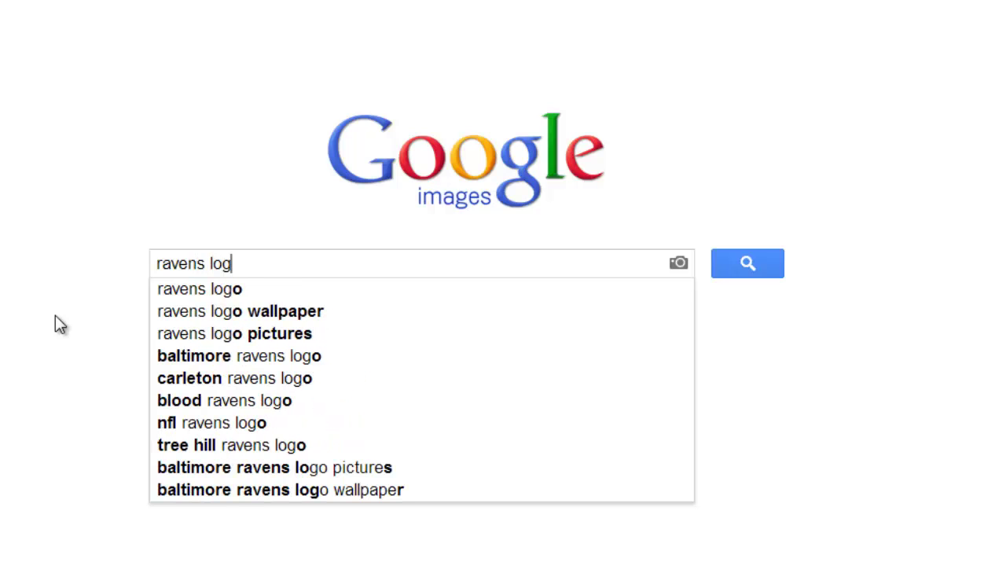
{"action": "type", "text": "o la"}
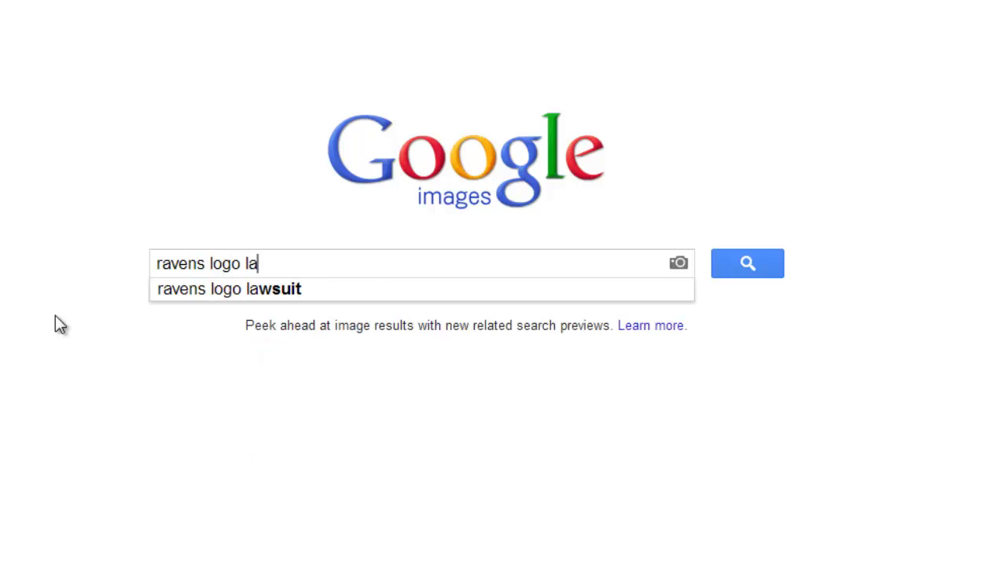
{"action": "type", "text": "rge jpg"}
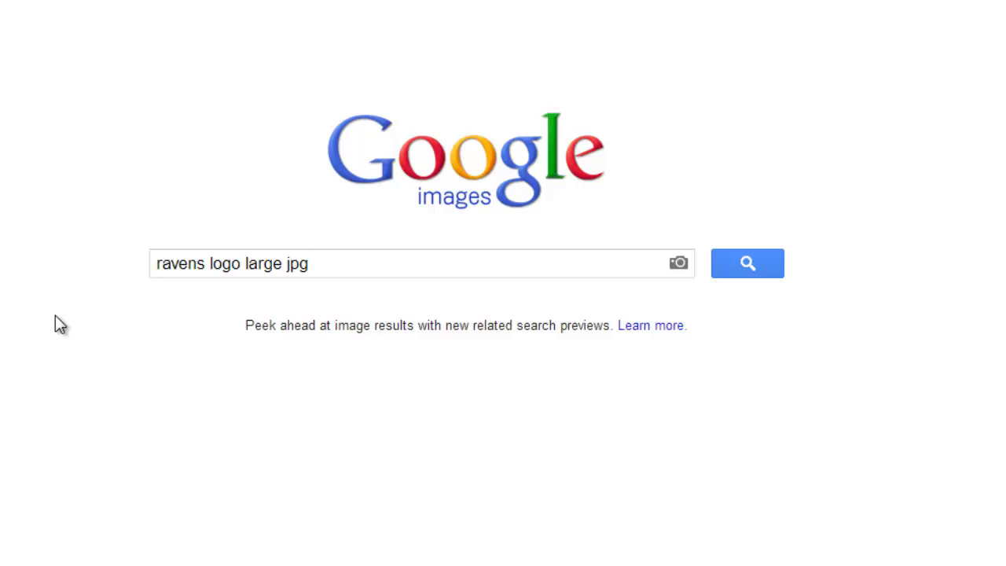
{"action": "key", "text": "Return"}
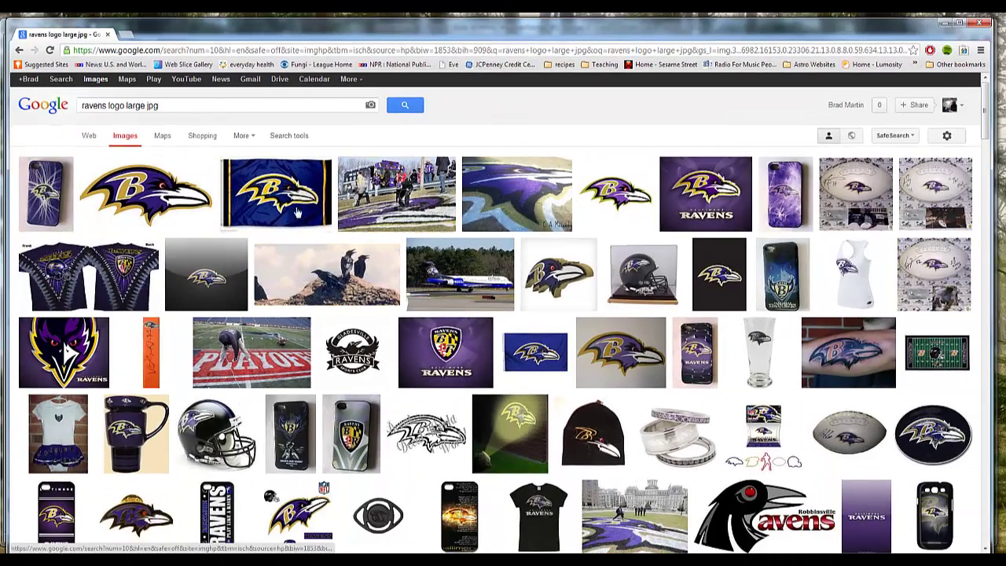
Preview thumbnails, then open the Ravens-Logo.jpg result from wptz.com
{"action": "mouse_move", "coordinate": [273, 262]}
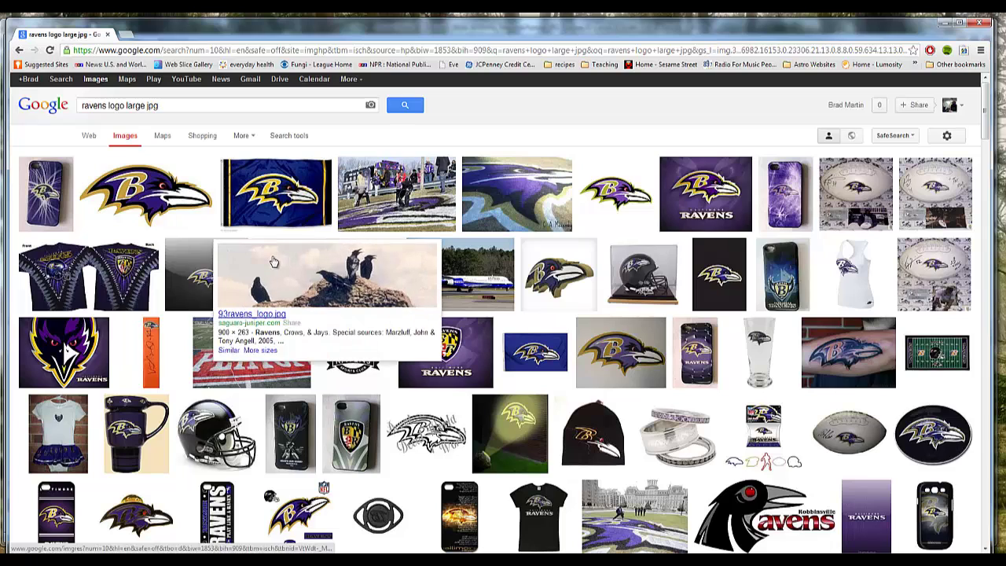
{"action": "mouse_move", "coordinate": [173, 198]}
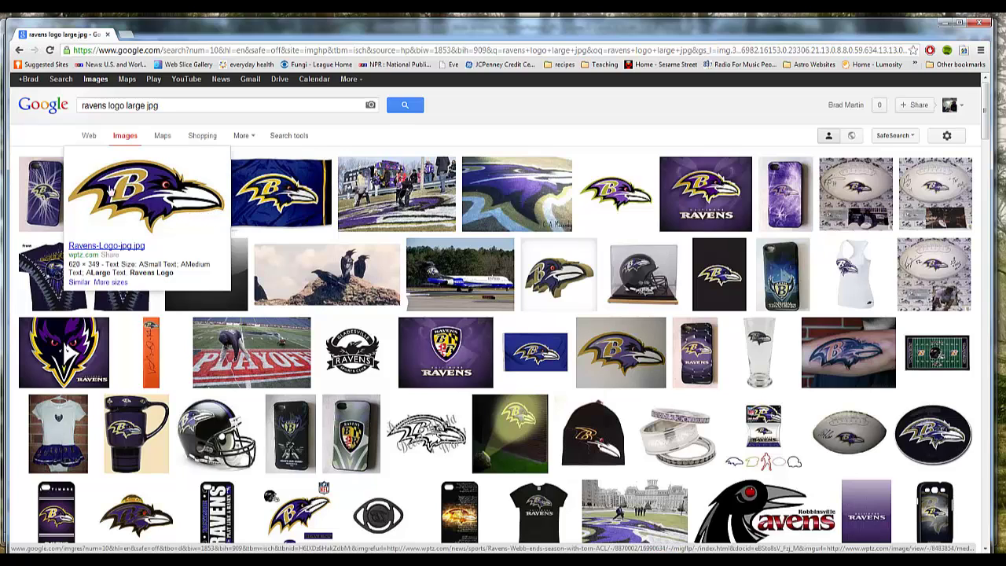
{"action": "mouse_move", "coordinate": [111, 221]}
{"action": "left_click", "coordinate": [154, 211]}
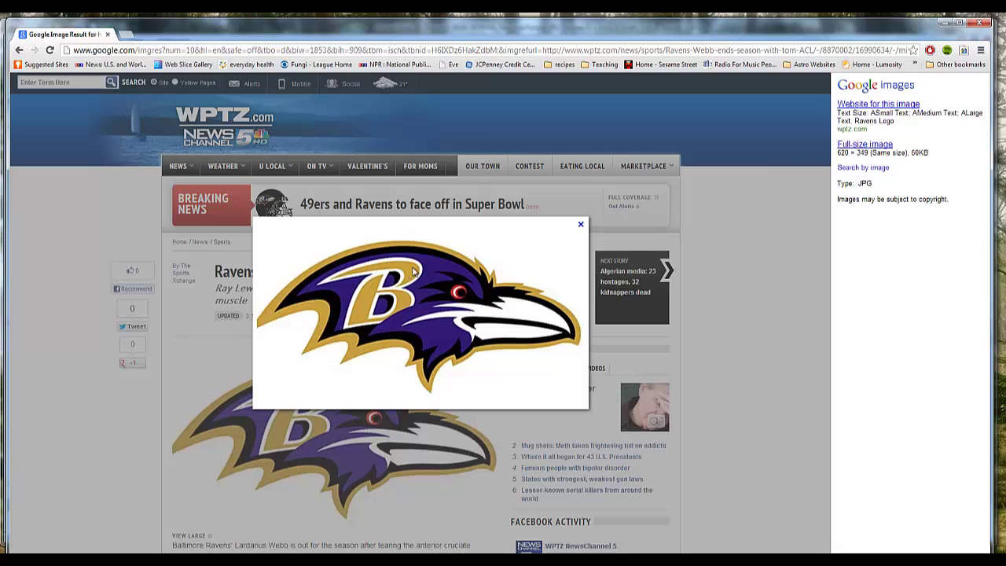
{"action": "right_click", "coordinate": [408, 270]}
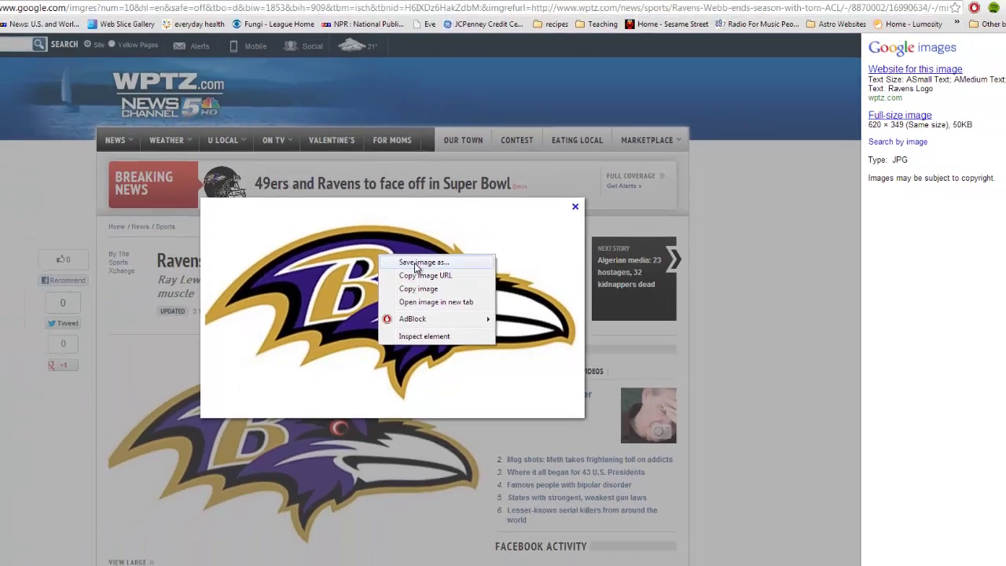
{"action": "left_click", "coordinate": [415, 268]}
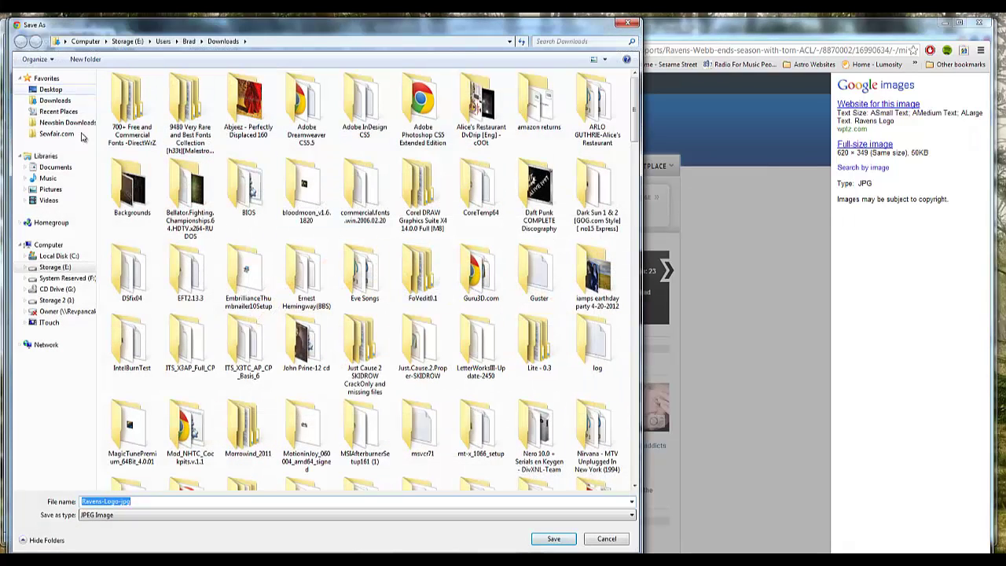
{"action": "left_click", "coordinate": [69, 300]}
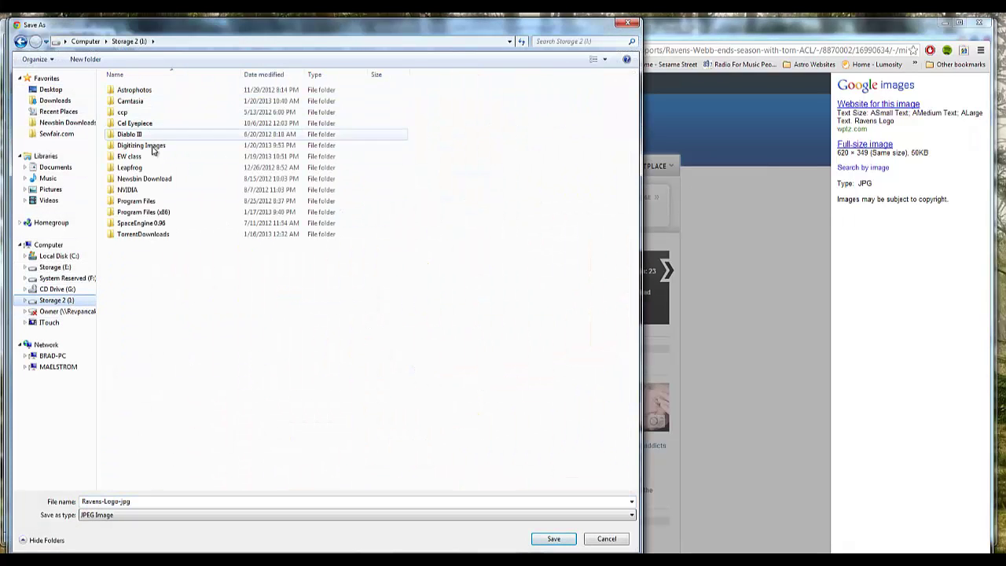
{"action": "double_click", "coordinate": [149, 145]}
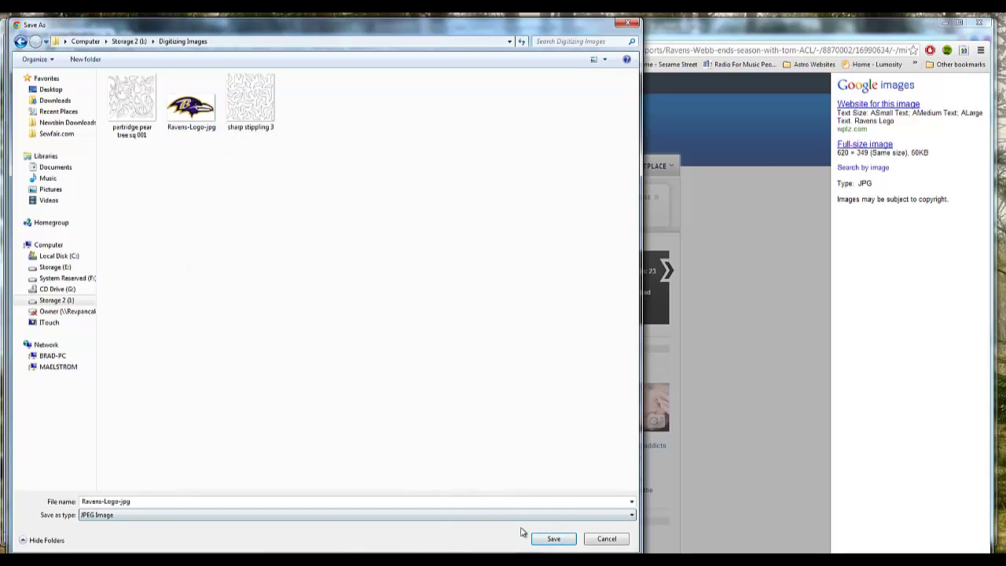
{"action": "left_click", "coordinate": [605, 539]}
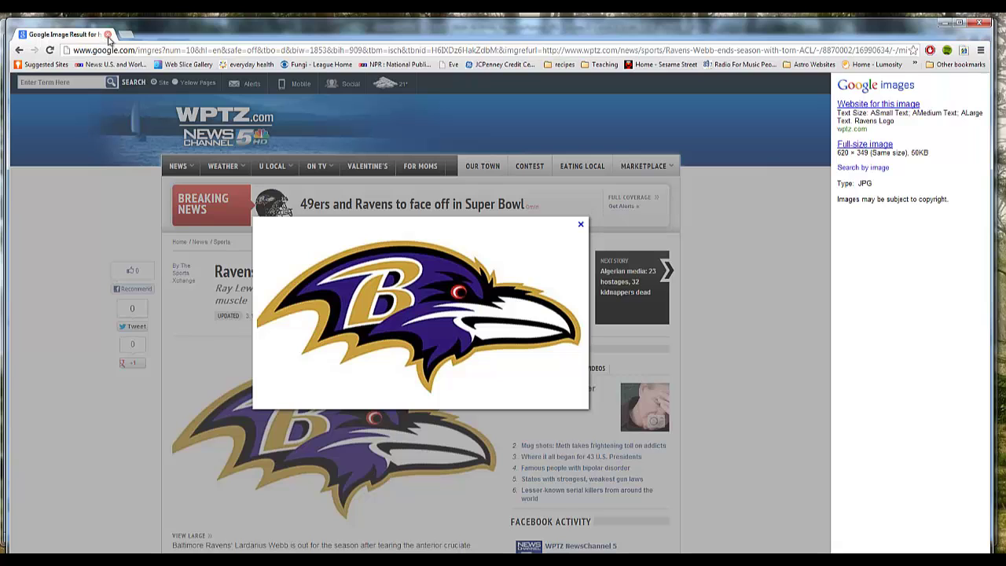
Close the browser and launch the Autodigitizer Wizard from the wizard tools
{"action": "left_click", "coordinate": [980, 25]}
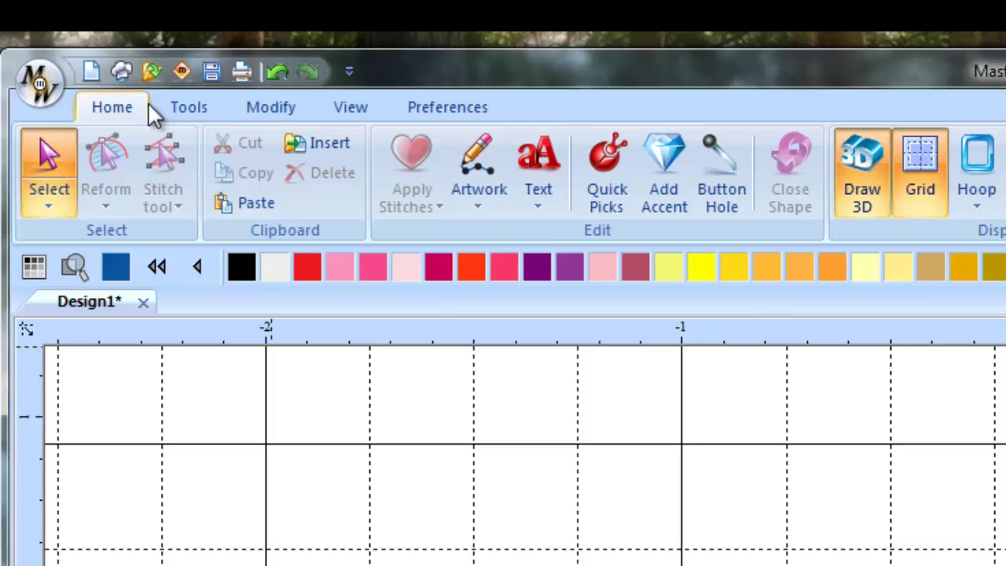
{"action": "left_click", "coordinate": [197, 110]}
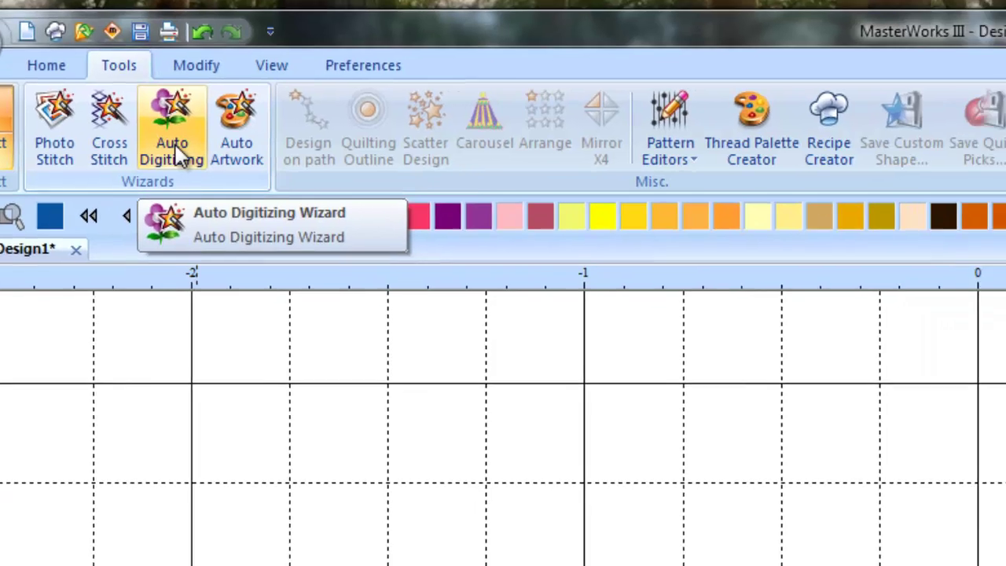
{"action": "left_click", "coordinate": [247, 190]}
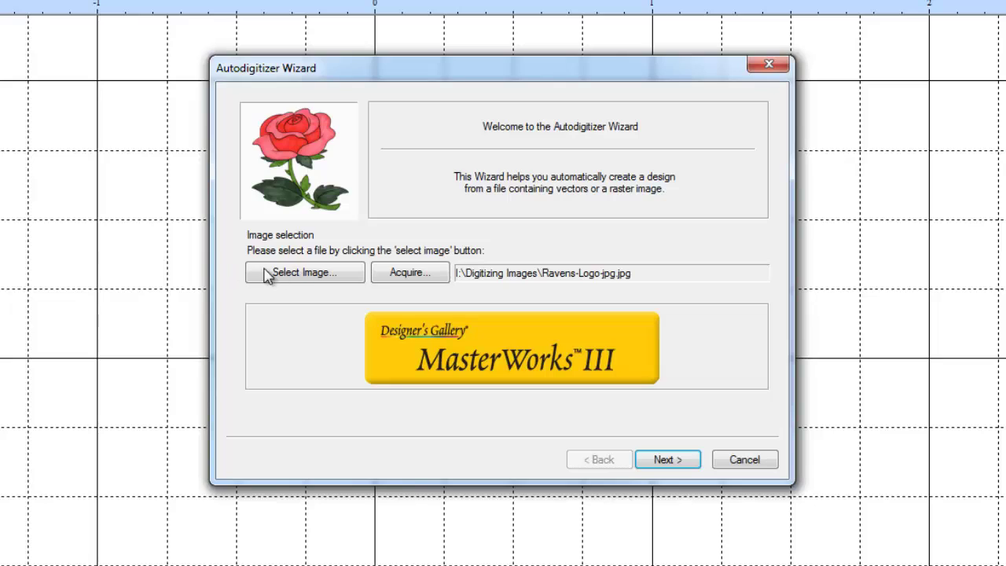
Load Ravens-Logo-jpg from the Digitizing Images folder into the wizard
{"action": "left_click", "coordinate": [297, 275]}
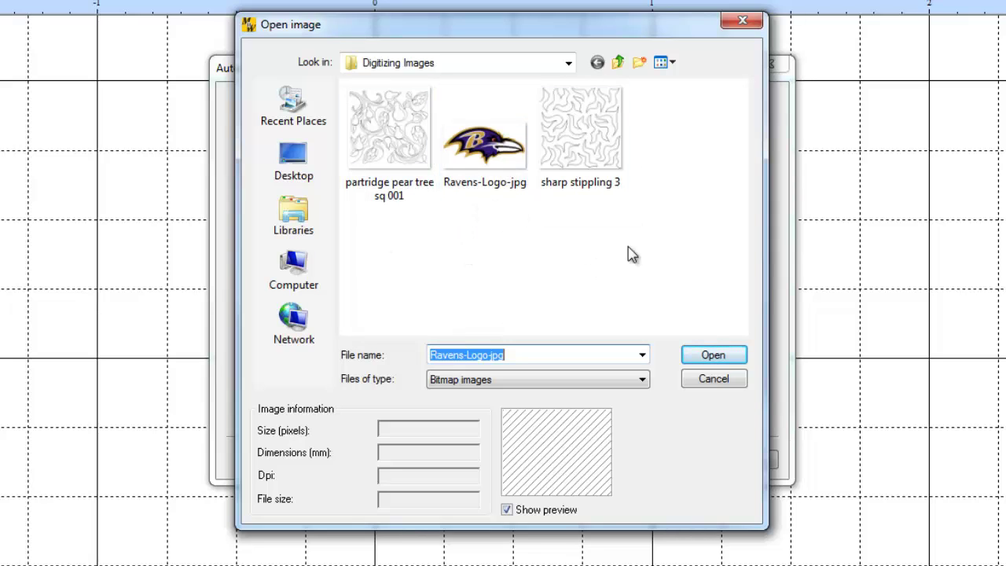
{"action": "left_click", "coordinate": [497, 161]}
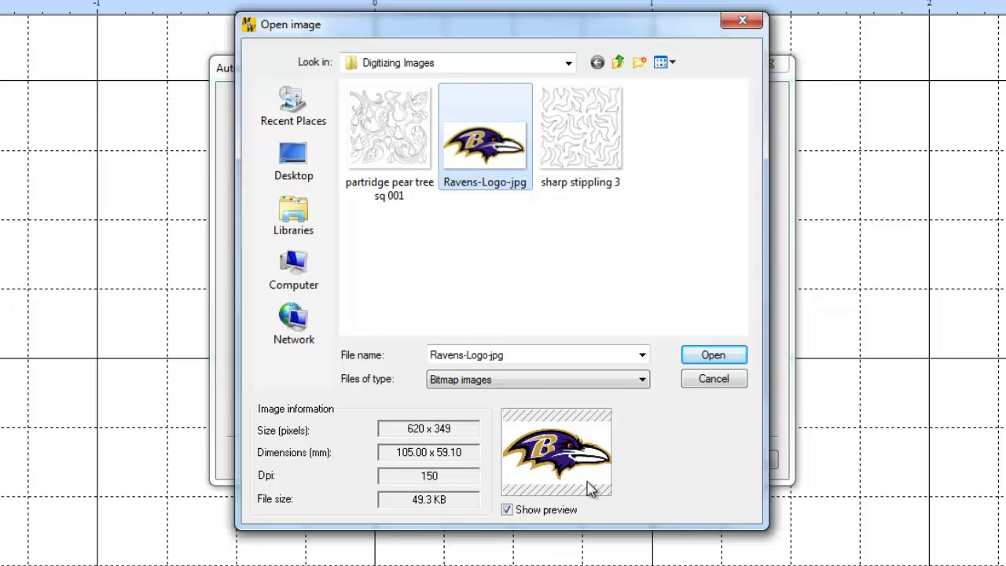
{"action": "left_click", "coordinate": [721, 357]}
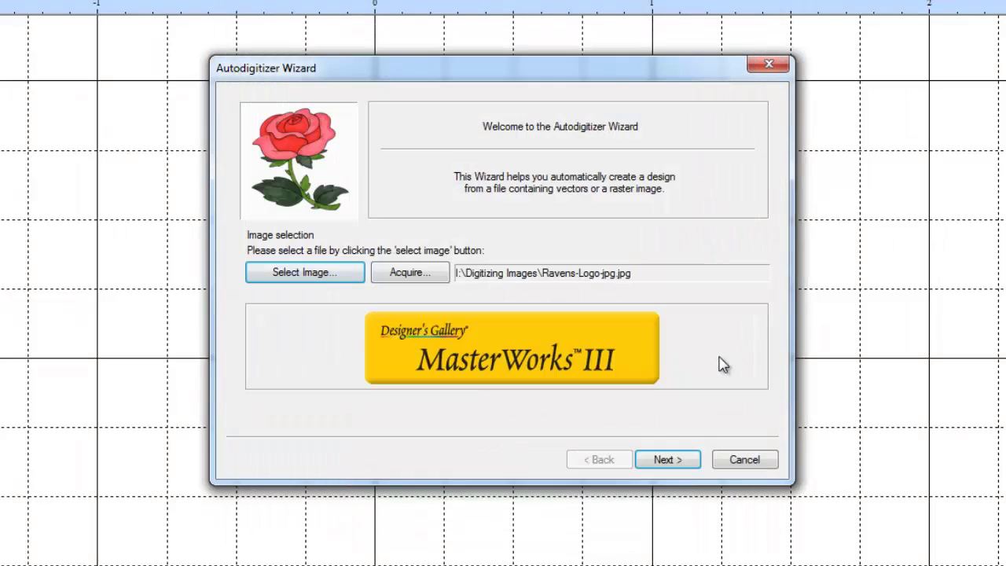
Keep the 105.0 × 59.1 mm size and seven colours, advancing to Vectorize
{"action": "left_click", "coordinate": [677, 465]}
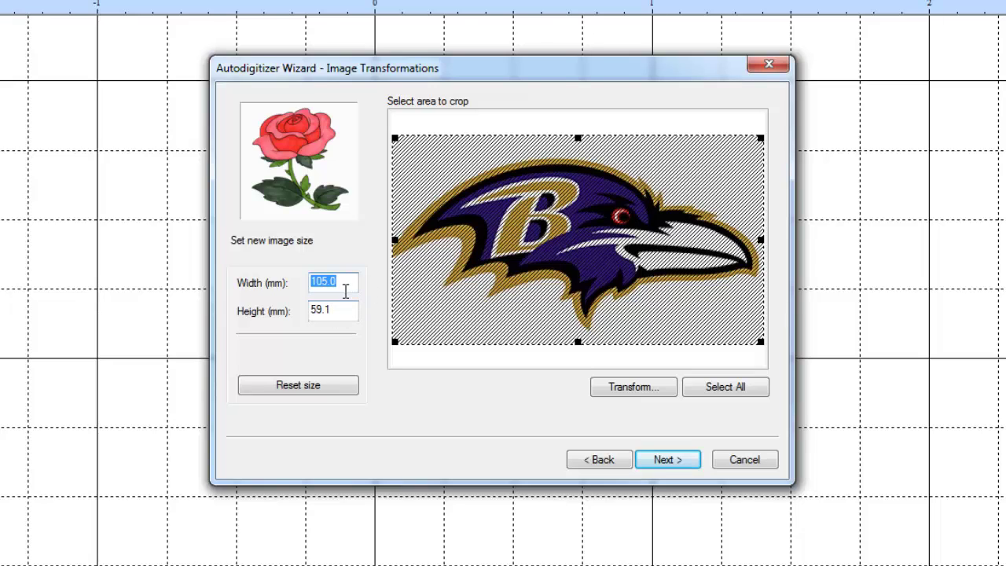
{"action": "left_click", "coordinate": [668, 461]}
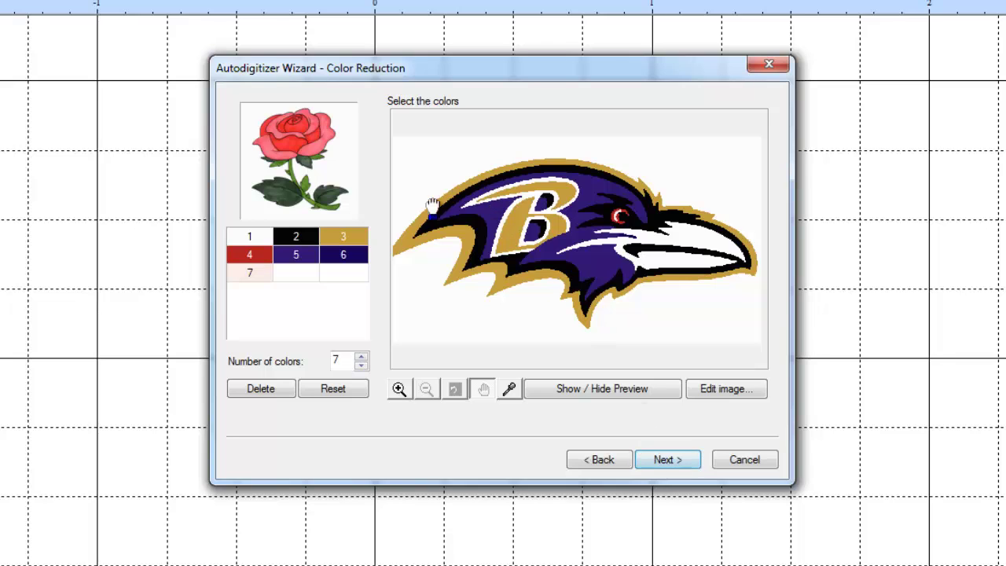
{"action": "left_click", "coordinate": [668, 462]}
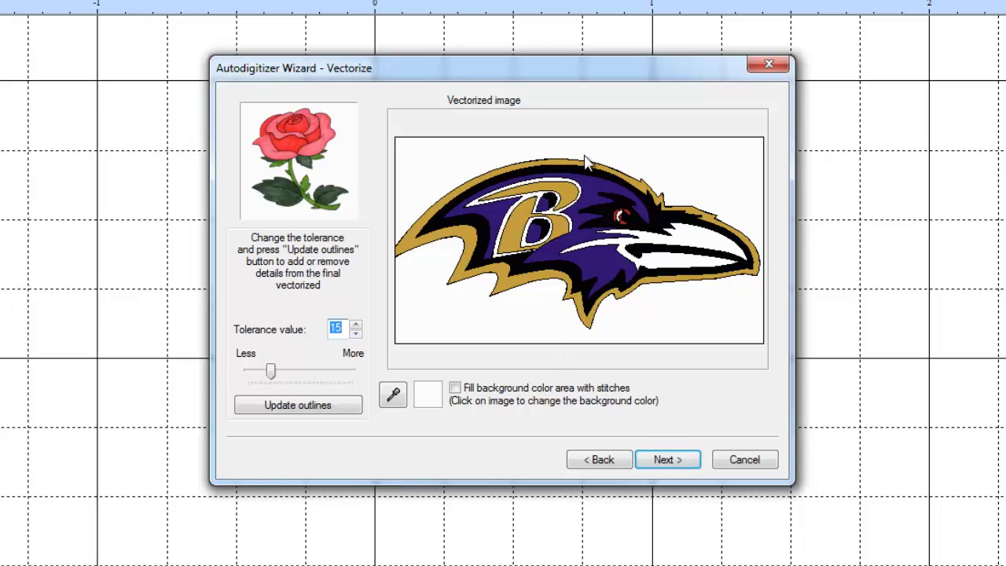
Enable background fill with stitches and finish the wizard to generate the design
{"action": "left_click", "coordinate": [456, 388]}
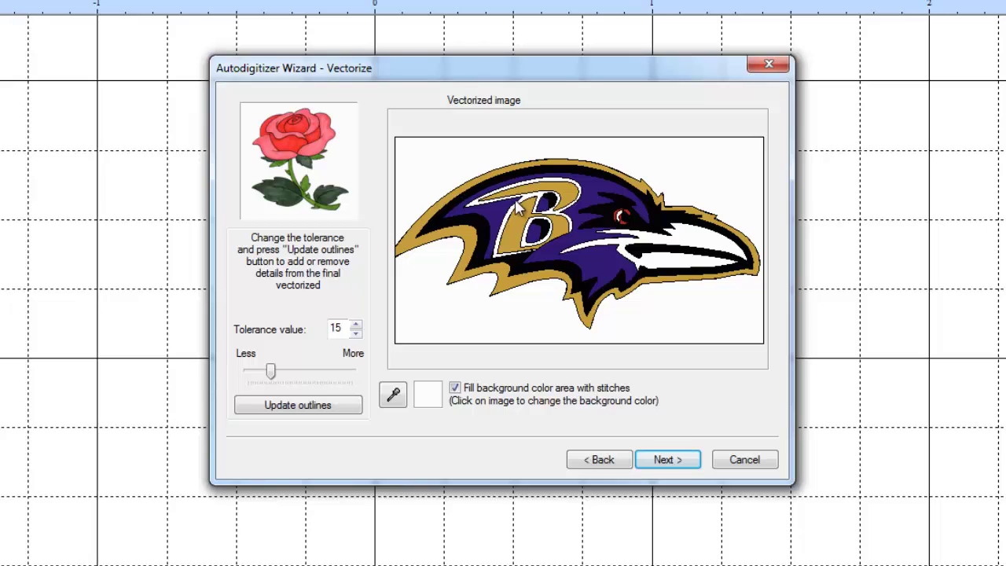
{"action": "left_click", "coordinate": [669, 461]}
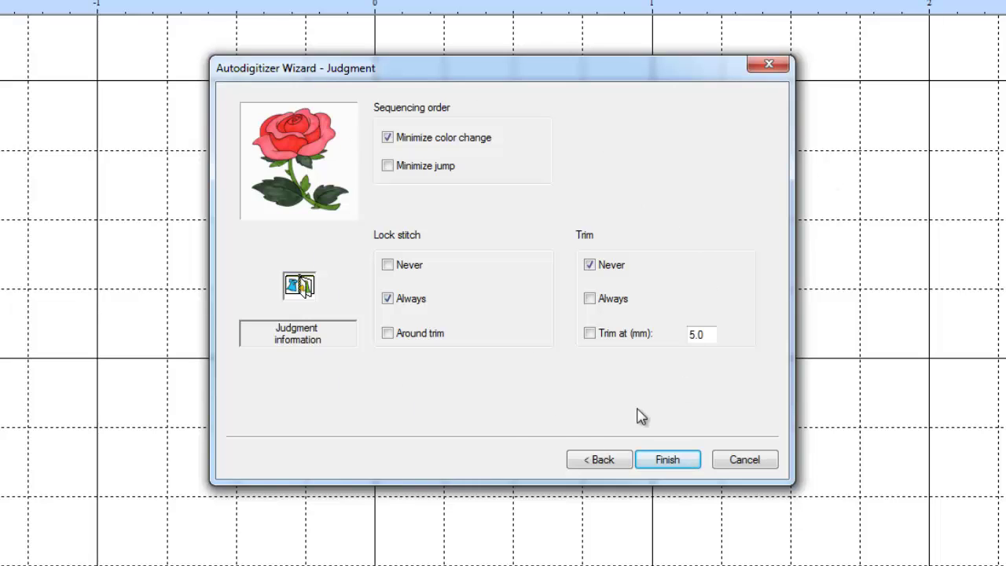
{"action": "left_click", "coordinate": [668, 462]}
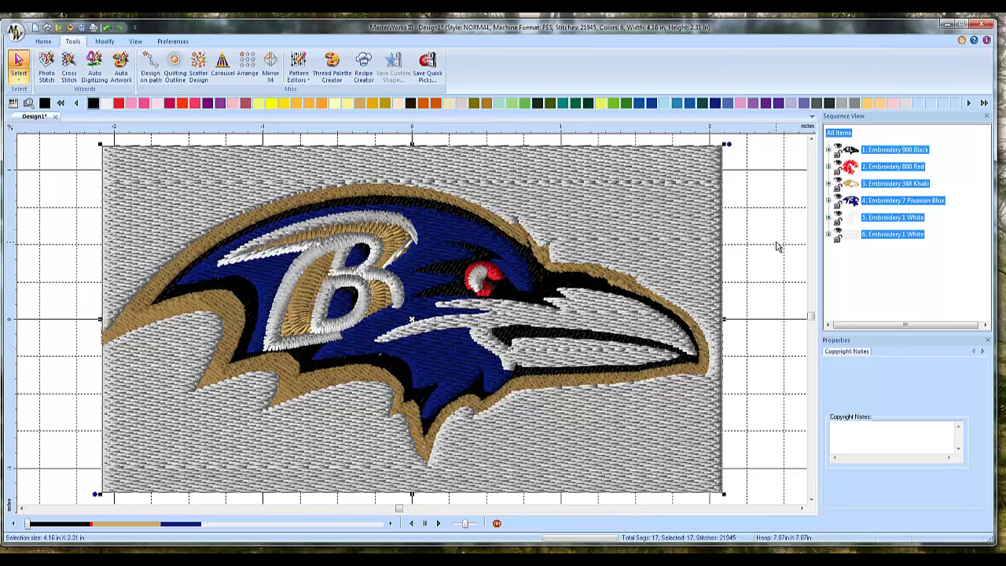
Select and delete the grey background fill, leaving the 13,150-stitch raven logo
{"action": "left_click", "coordinate": [776, 246]}
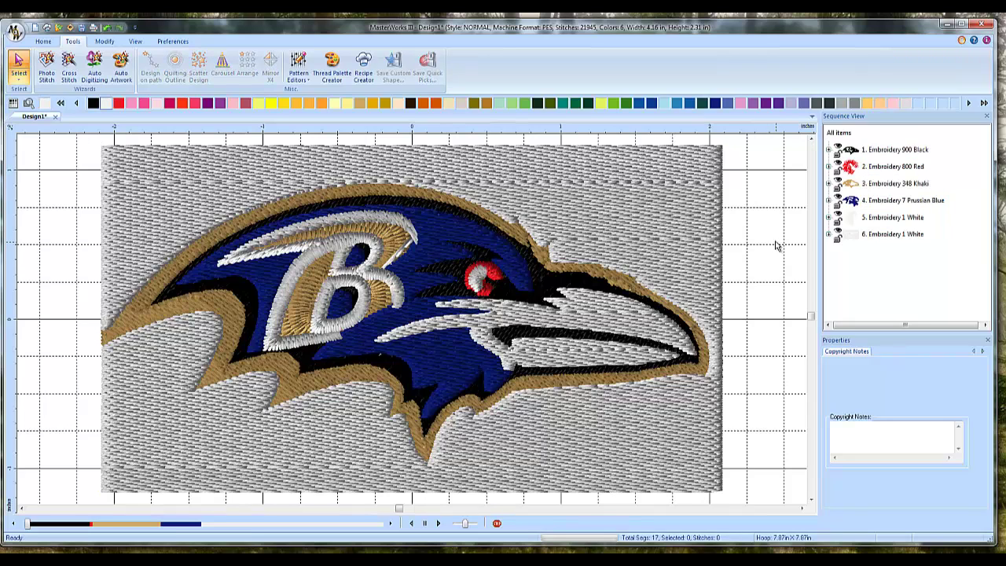
{"action": "left_click", "coordinate": [629, 196]}
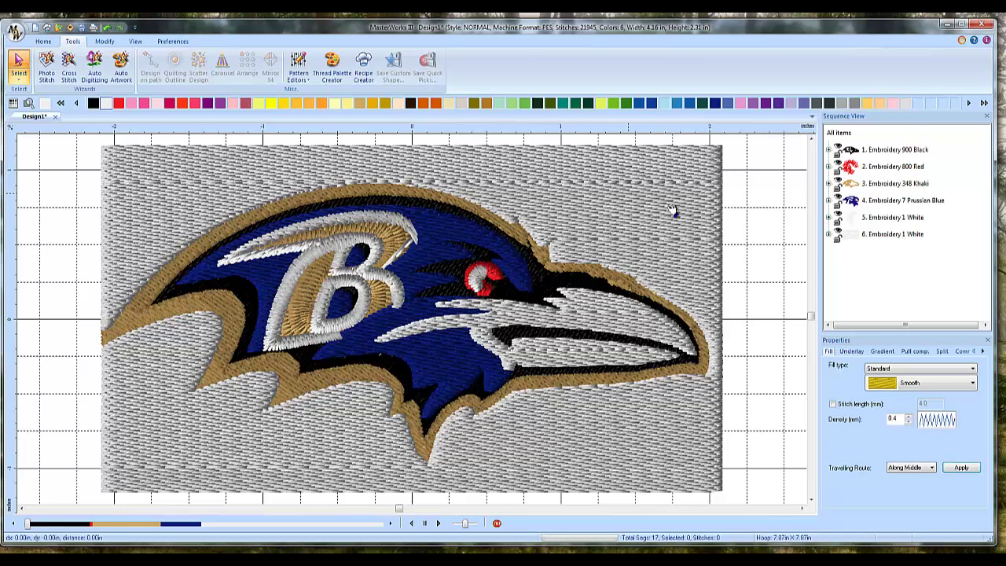
{"action": "left_click", "coordinate": [710, 362]}
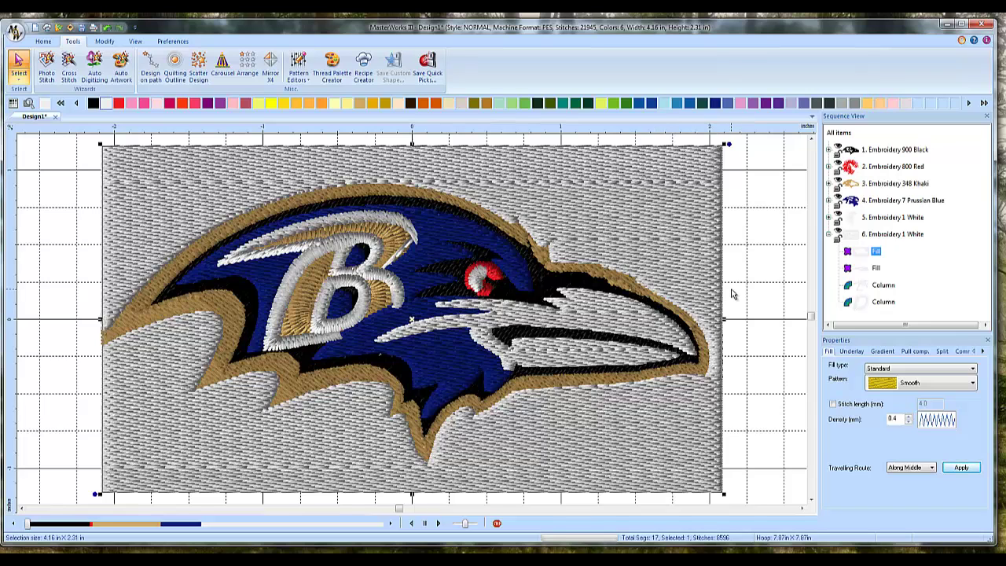
{"action": "key", "text": "Delete"}
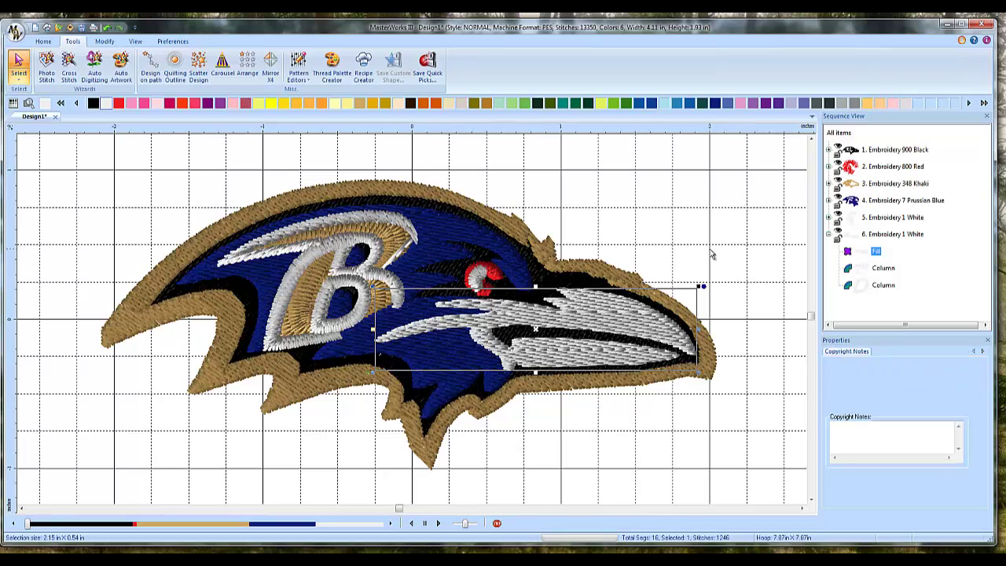
Deselect everything and zoom out to see the whole raven logo
{"action": "left_click", "coordinate": [710, 254]}
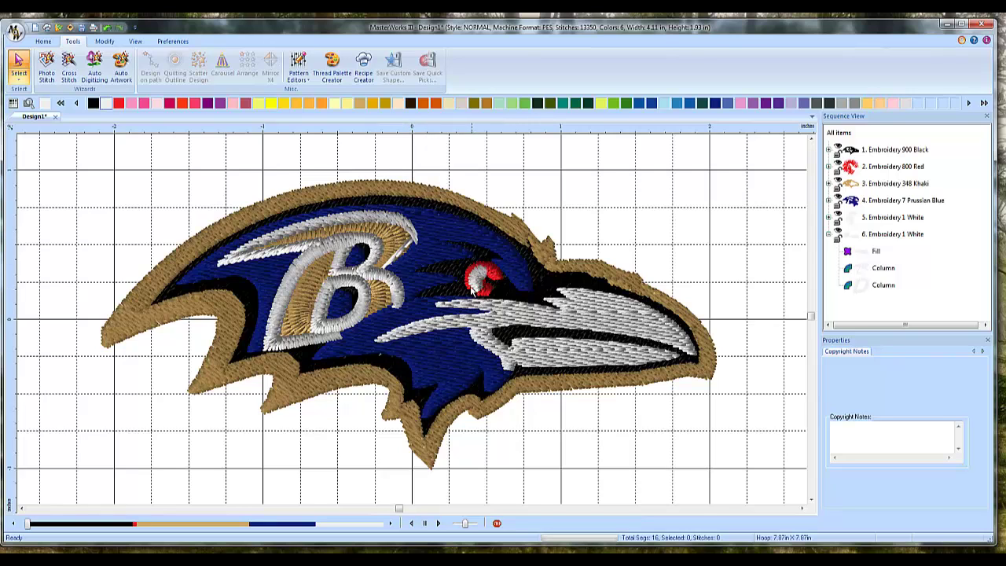
{"action": "scroll", "coordinate": [472, 291], "scroll_direction": "down", "scroll_amount": 1}
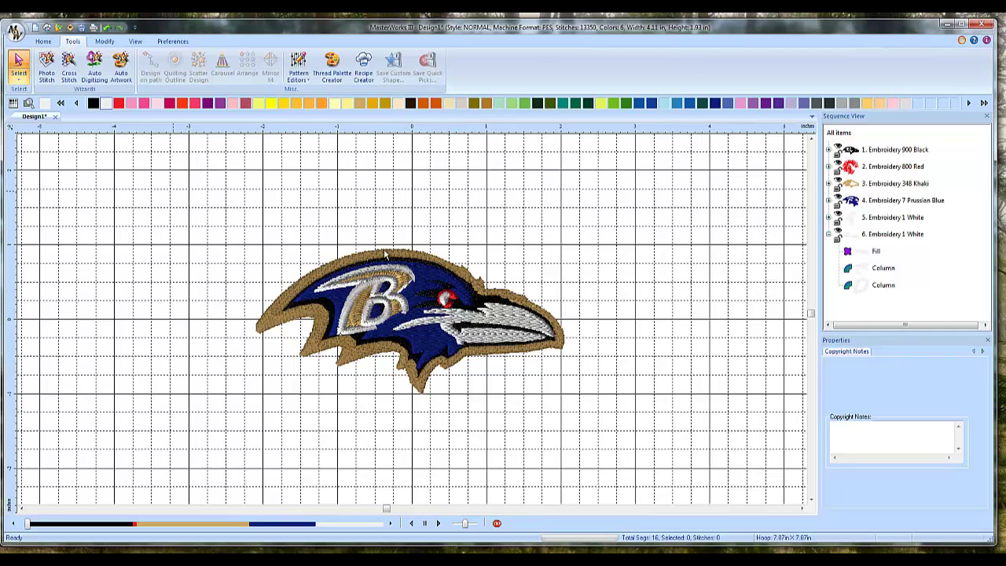
Save the design as 'ravens logo' in BLF format
{"action": "left_click", "coordinate": [17, 32]}
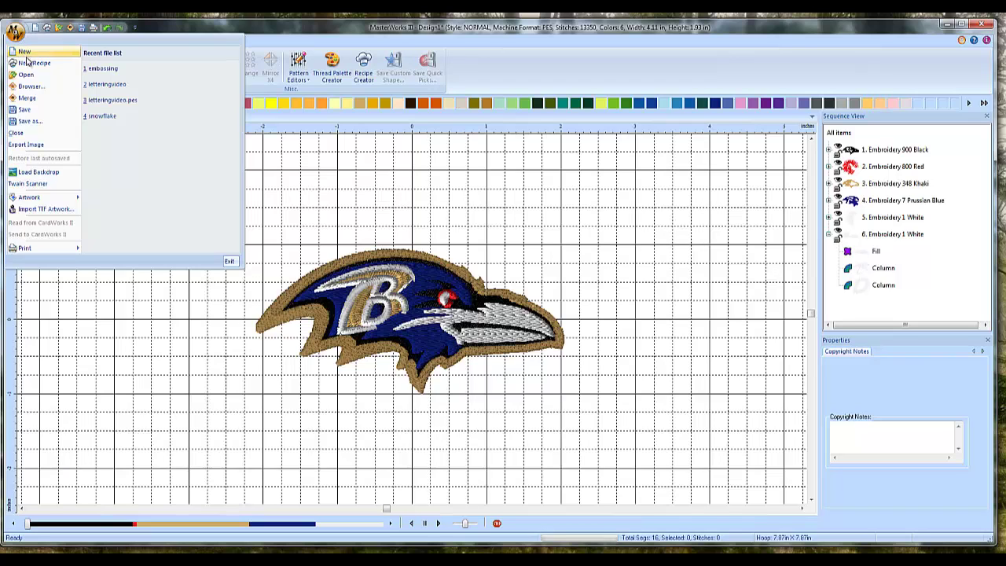
{"action": "left_click", "coordinate": [30, 121]}
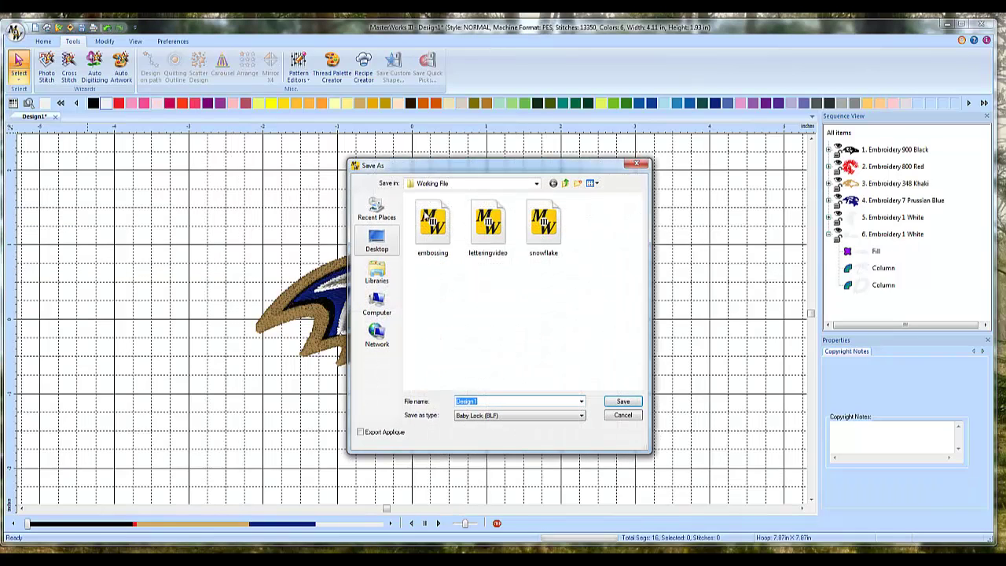
{"action": "type", "text": "ravens logo"}
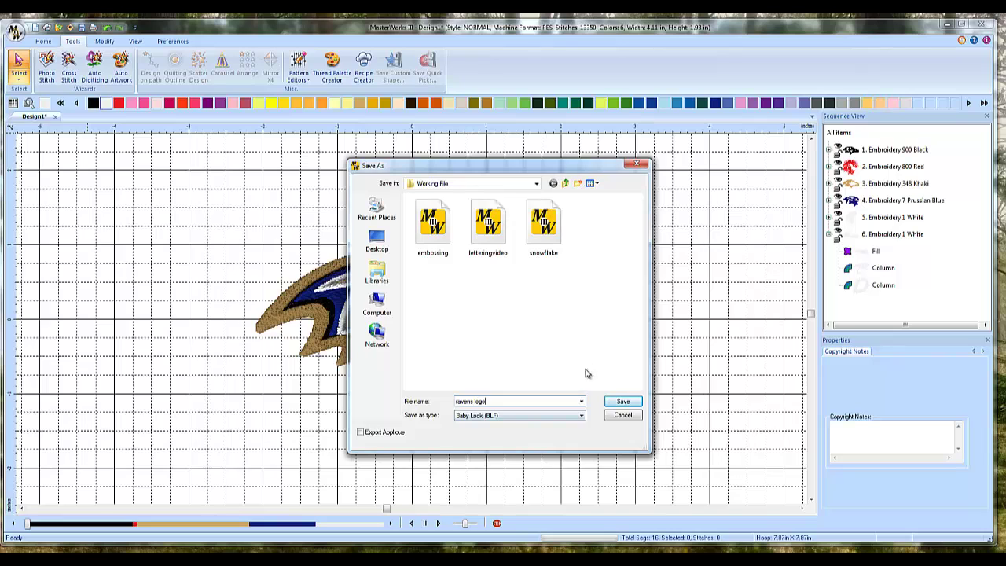
{"action": "left_click", "coordinate": [622, 403]}
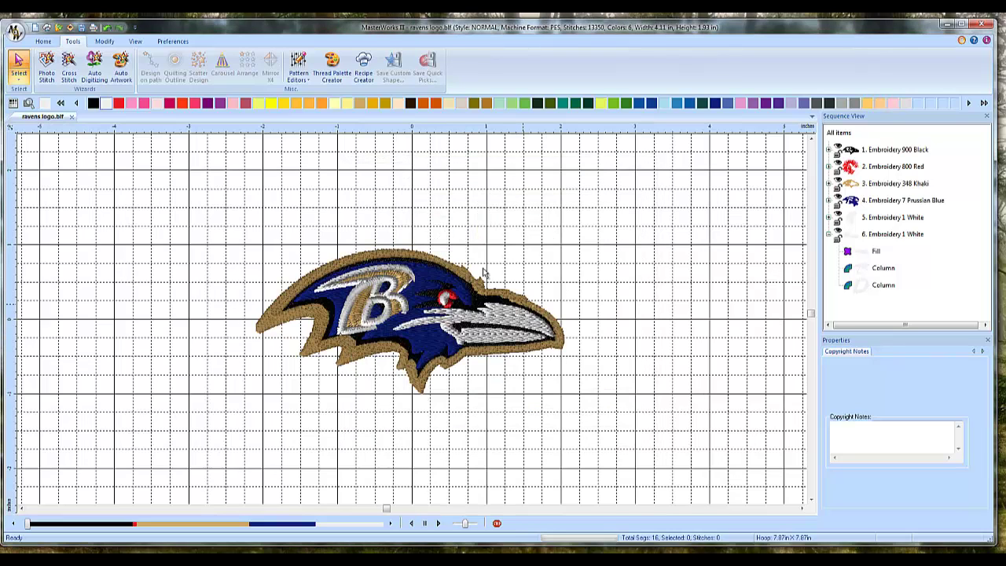
Start another Save As with the file type set to PES v9
{"action": "left_click", "coordinate": [18, 33]}
{"action": "left_click", "coordinate": [37, 121]}
{"action": "left_click", "coordinate": [582, 414]}
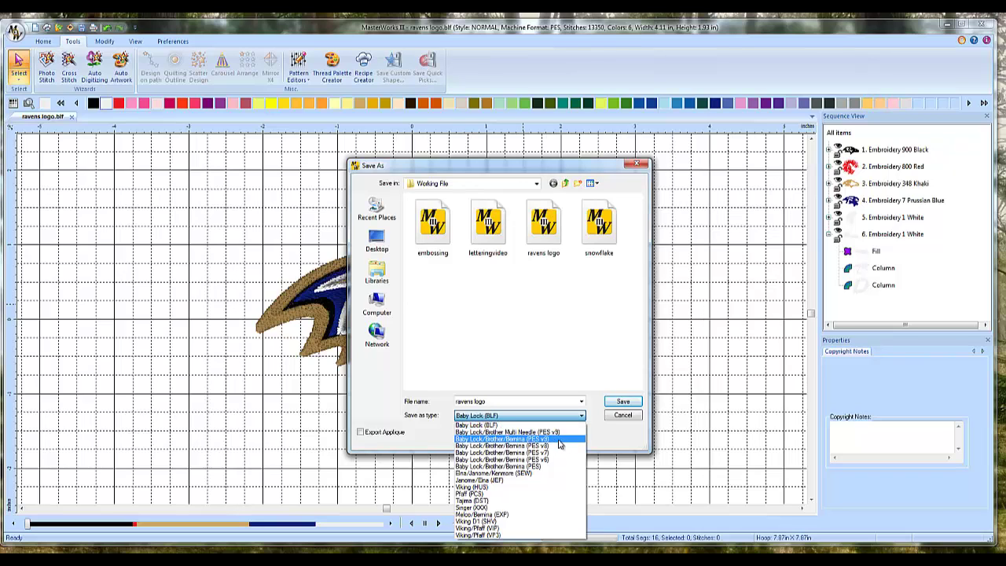
{"action": "left_click", "coordinate": [558, 444]}
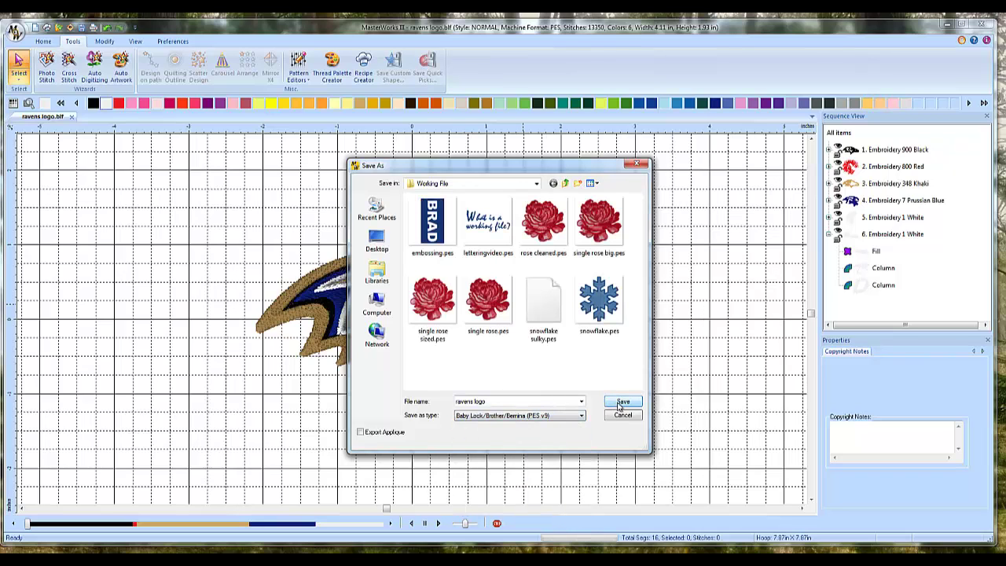